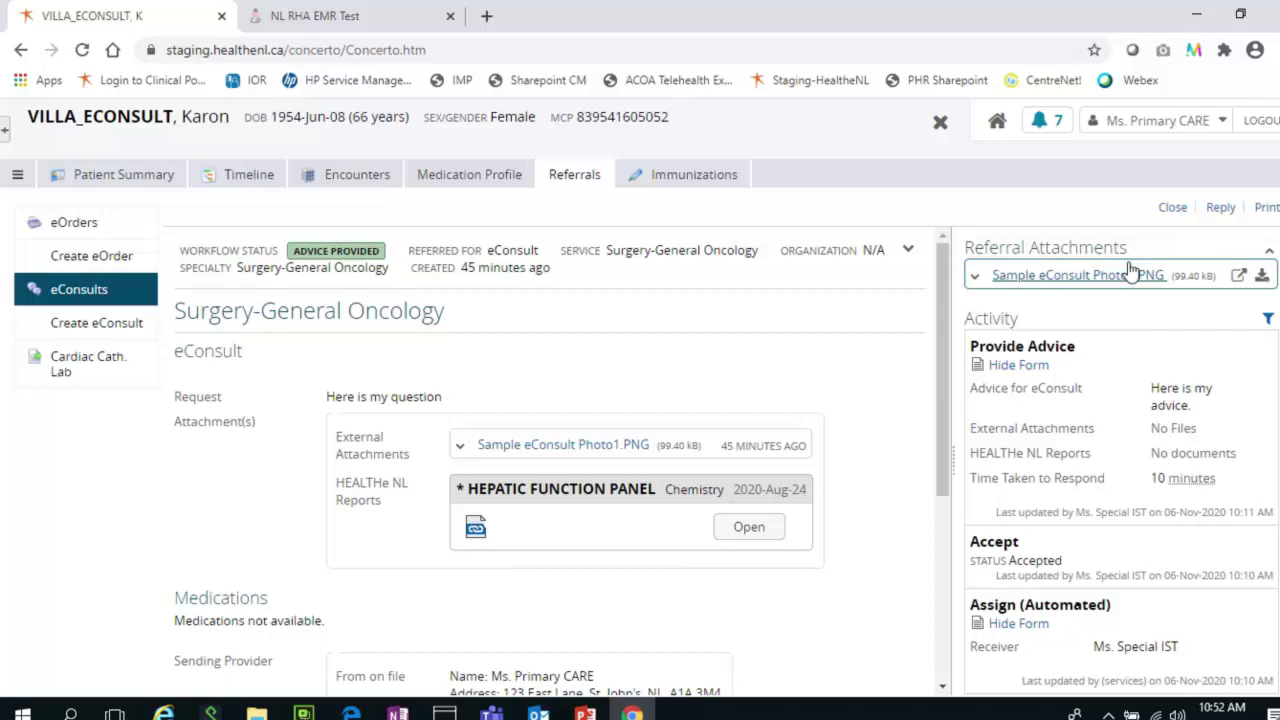
# - Close the Surgery-General Oncology eConsult with the receiver message 'Thank you'
pyautogui.click(1170, 207)
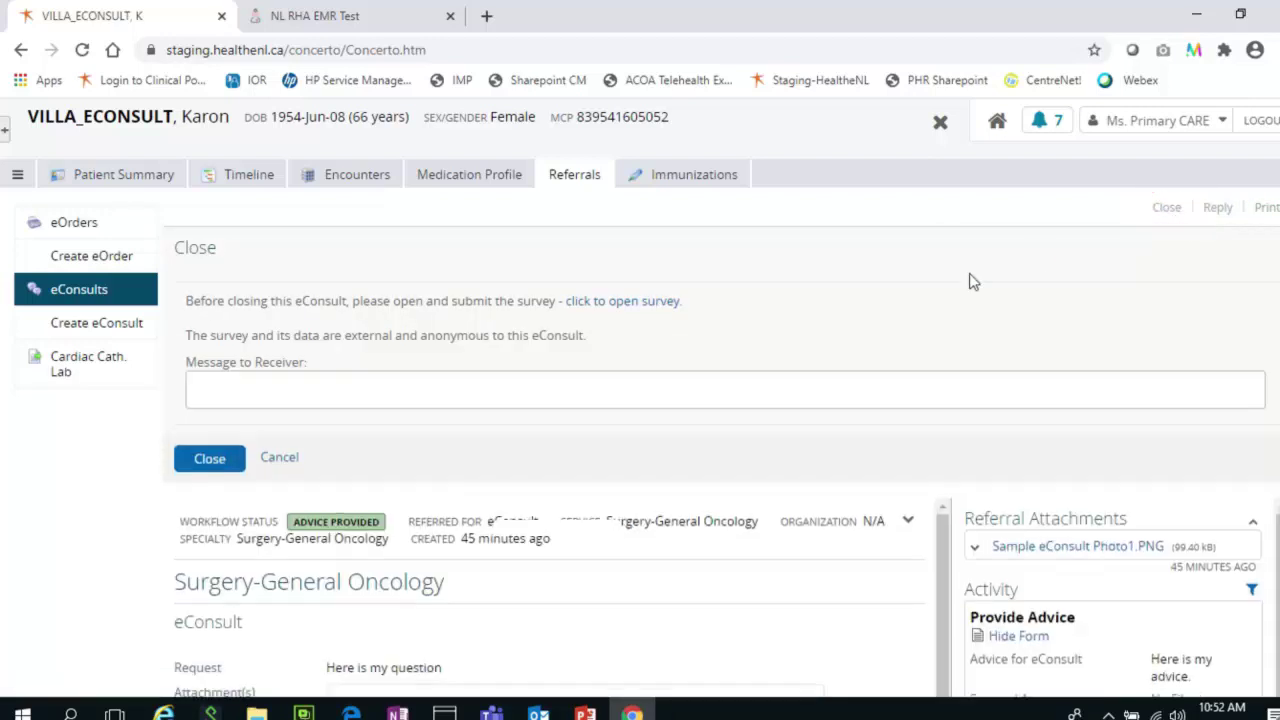
pyautogui.click(340, 388)
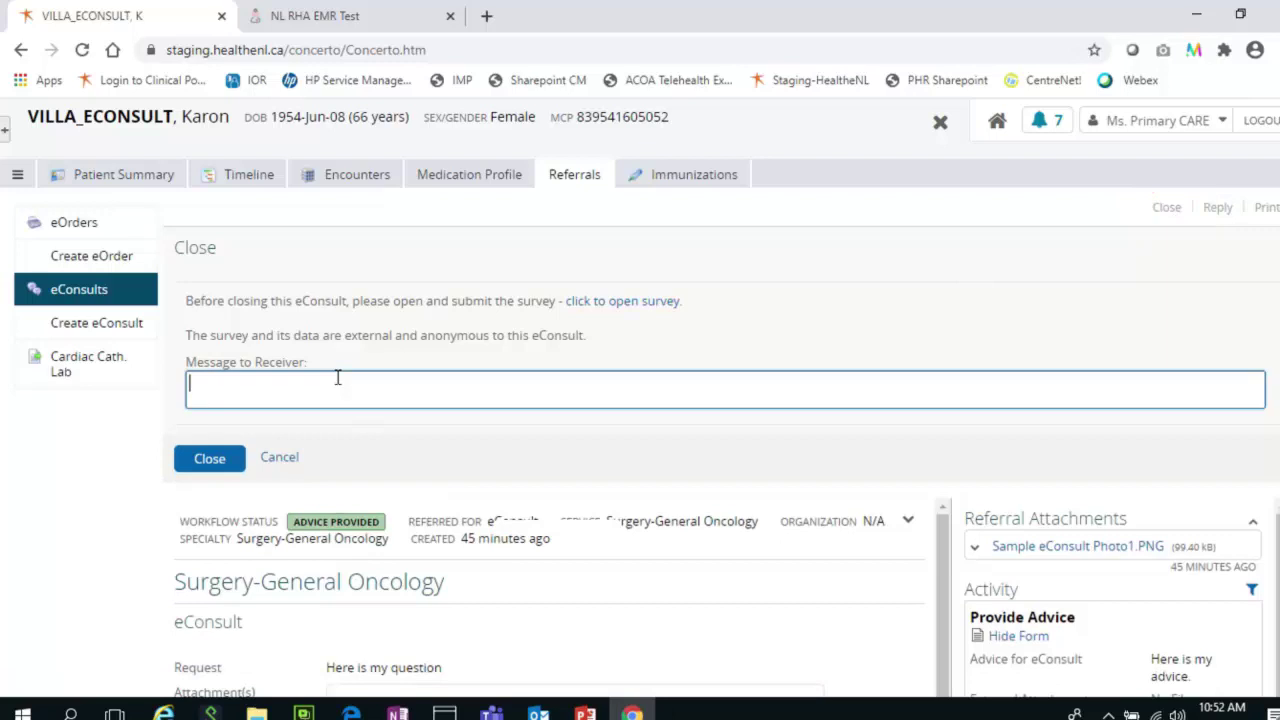
pyautogui.write('Thank')
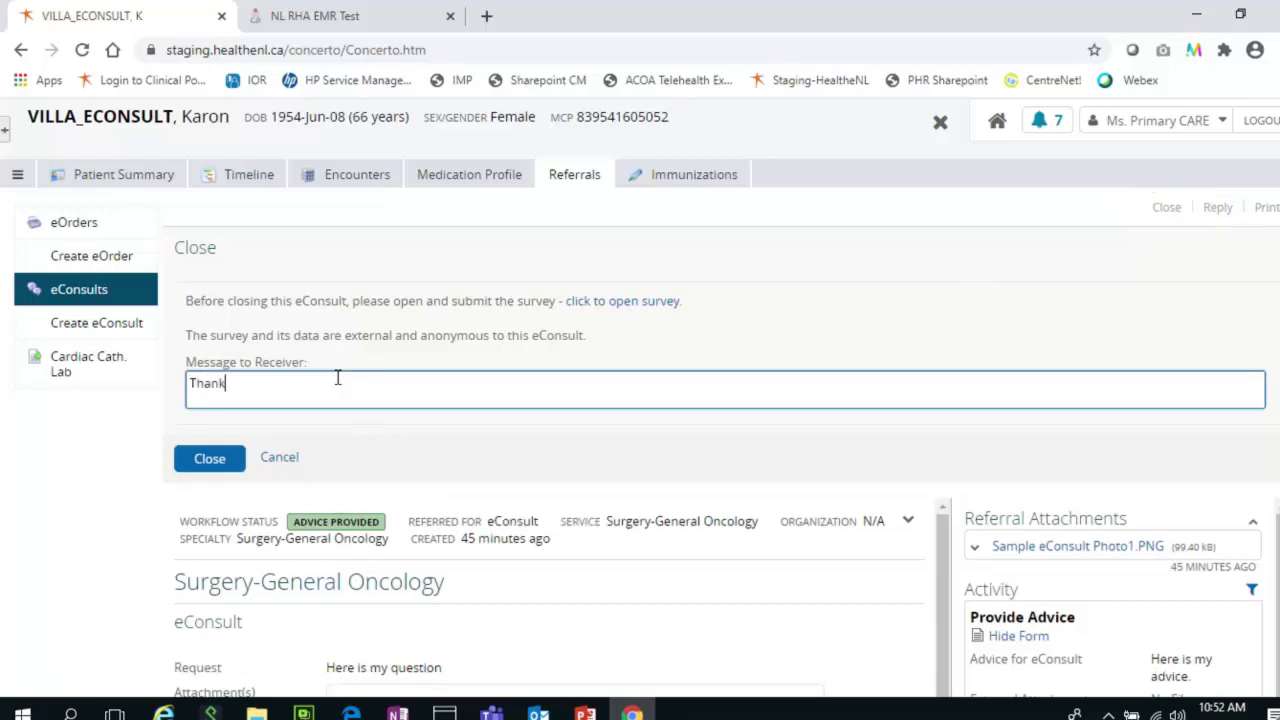
pyautogui.write(' you')
pyautogui.click(241, 459)
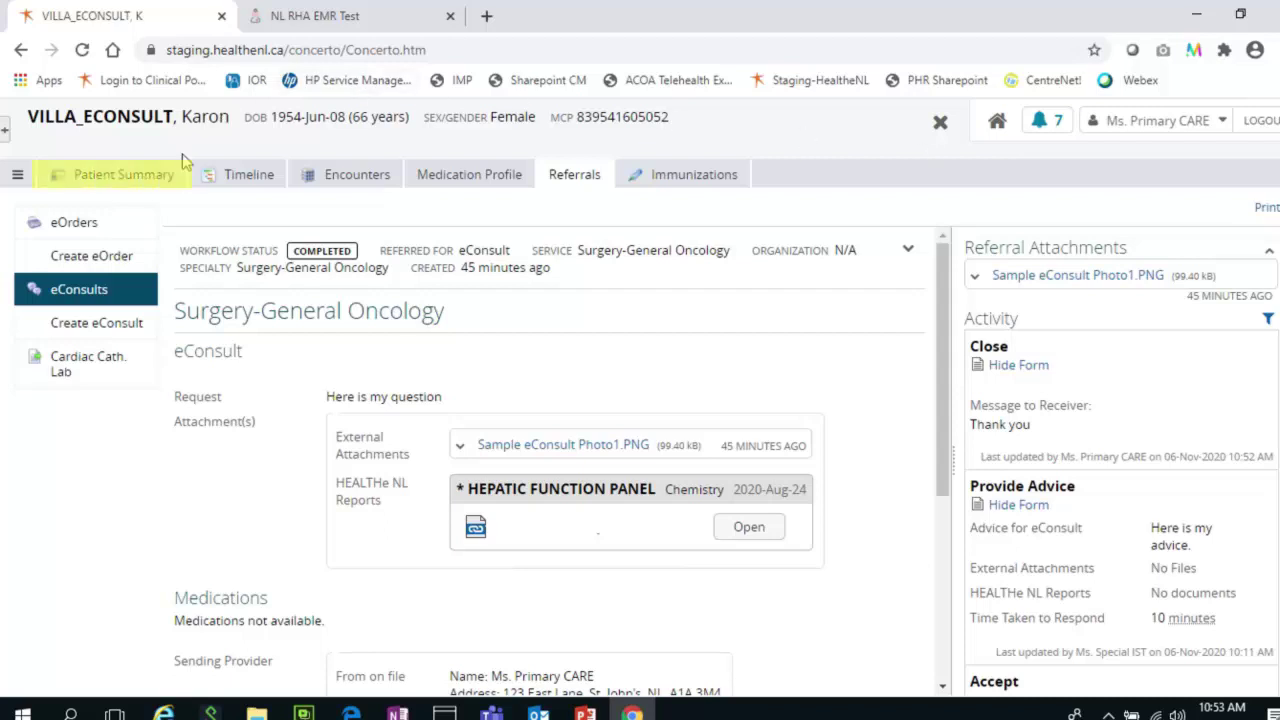
# - Open the Surgery-General Oncology document under Referral > eConsult in the patient summary
pyautogui.click(181, 182)
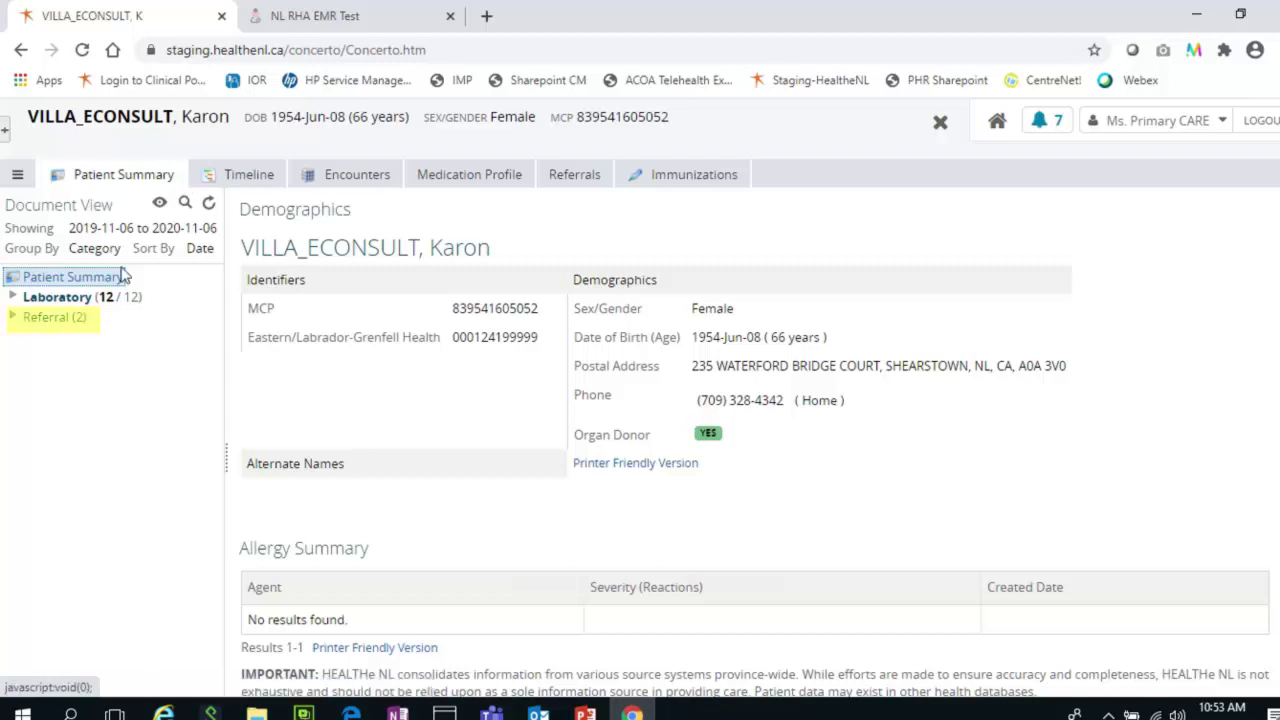
pyautogui.click(83, 318)
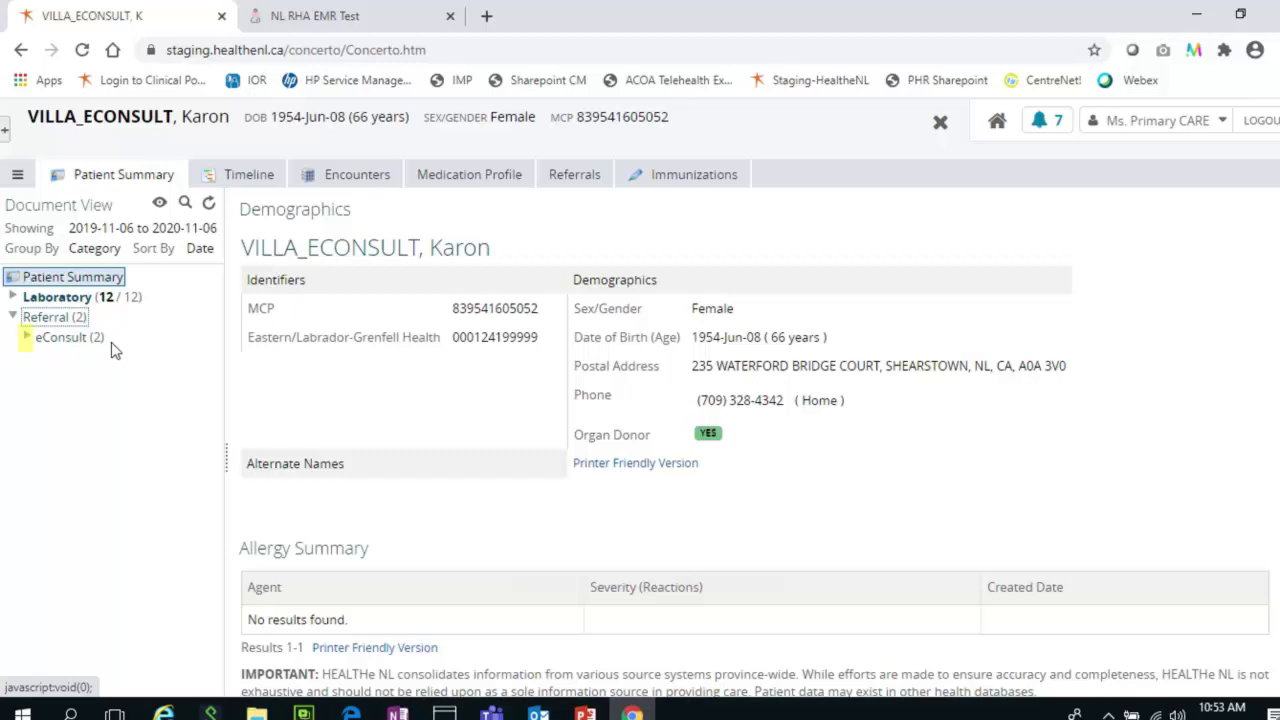
pyautogui.click(95, 342)
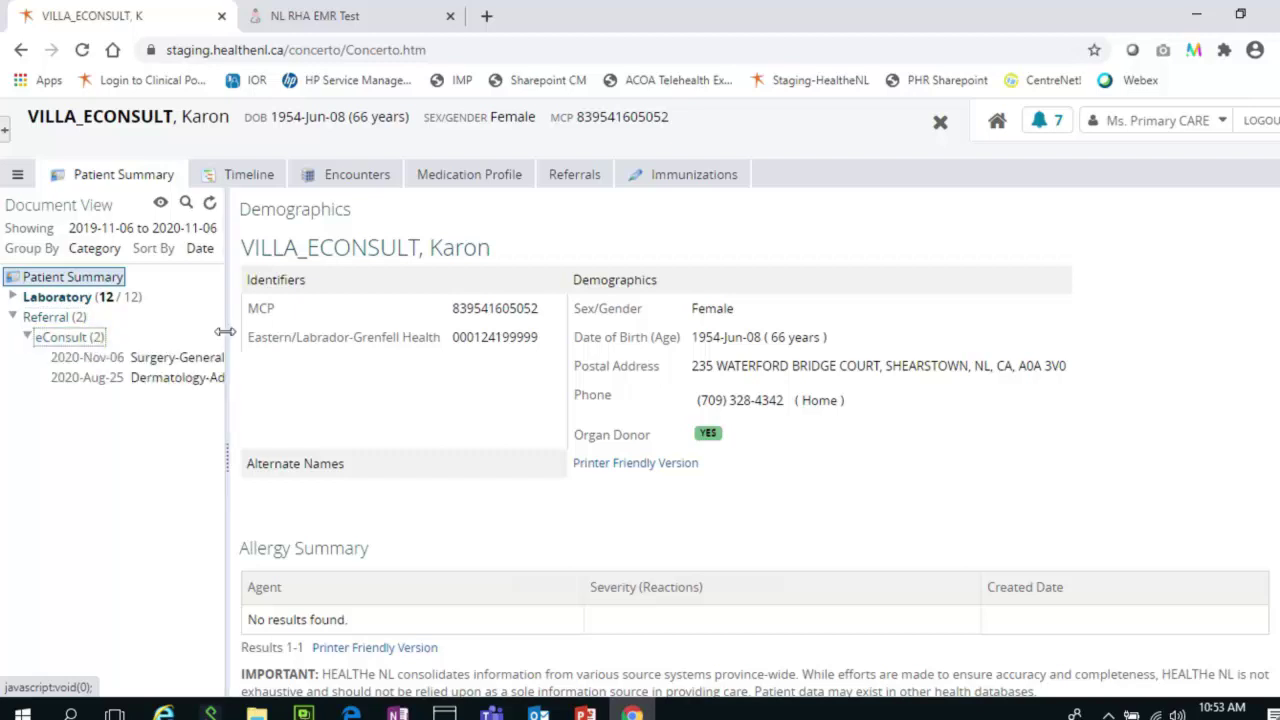
pyautogui.moveTo(227, 338); pyautogui.dragTo(408, 332)
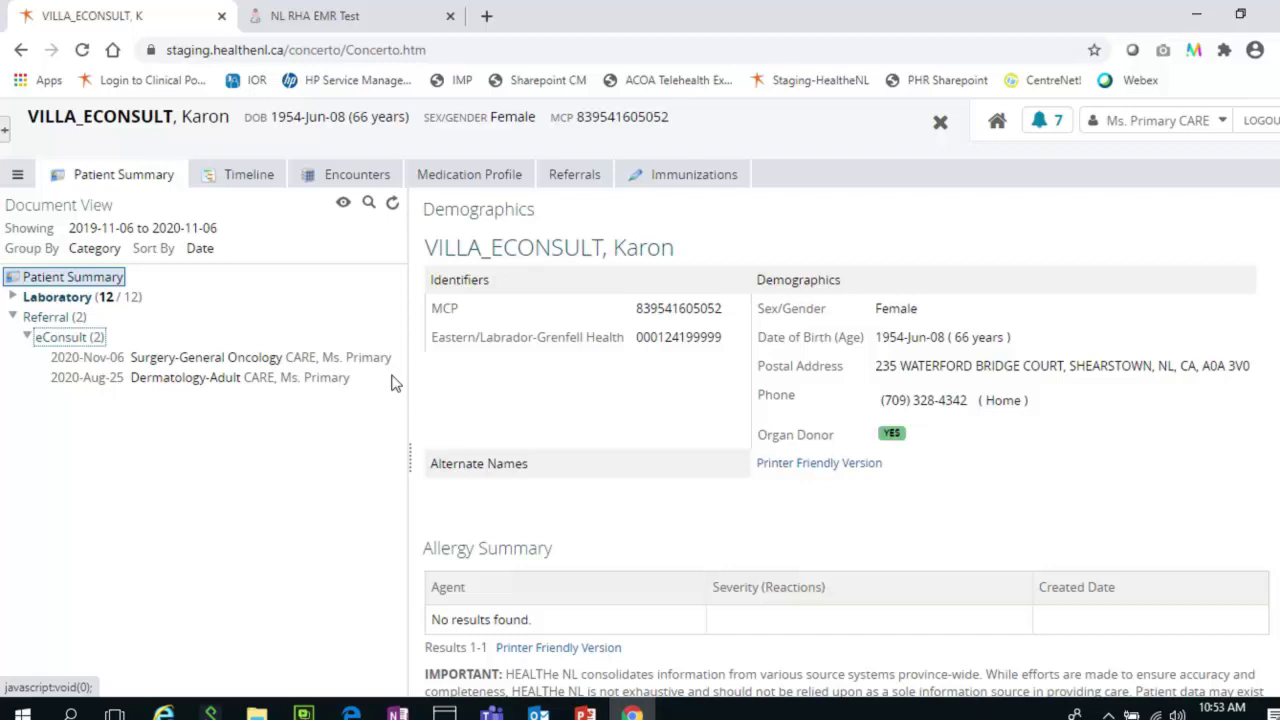
pyautogui.click(351, 366)
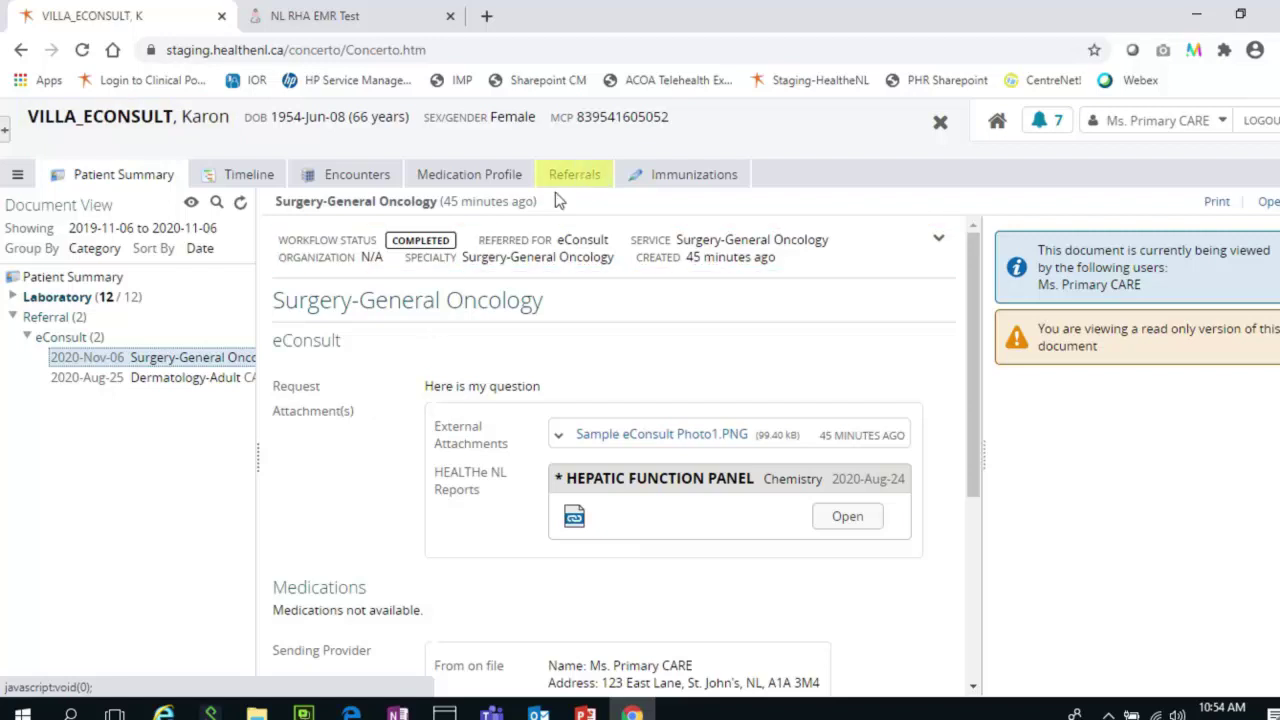
# - List the patient's eConsults under Referrals, with Oncology and Dermatology-Adult both Completed
pyautogui.click(582, 178)
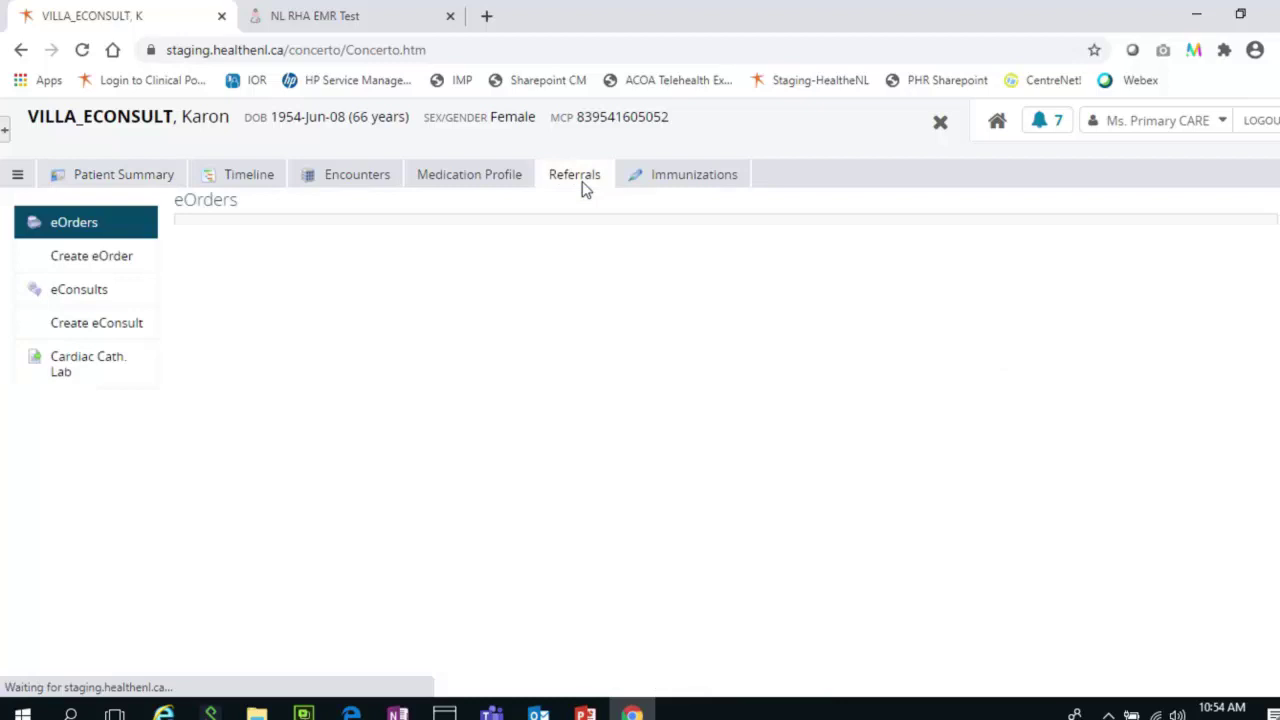
pyautogui.click(125, 304)
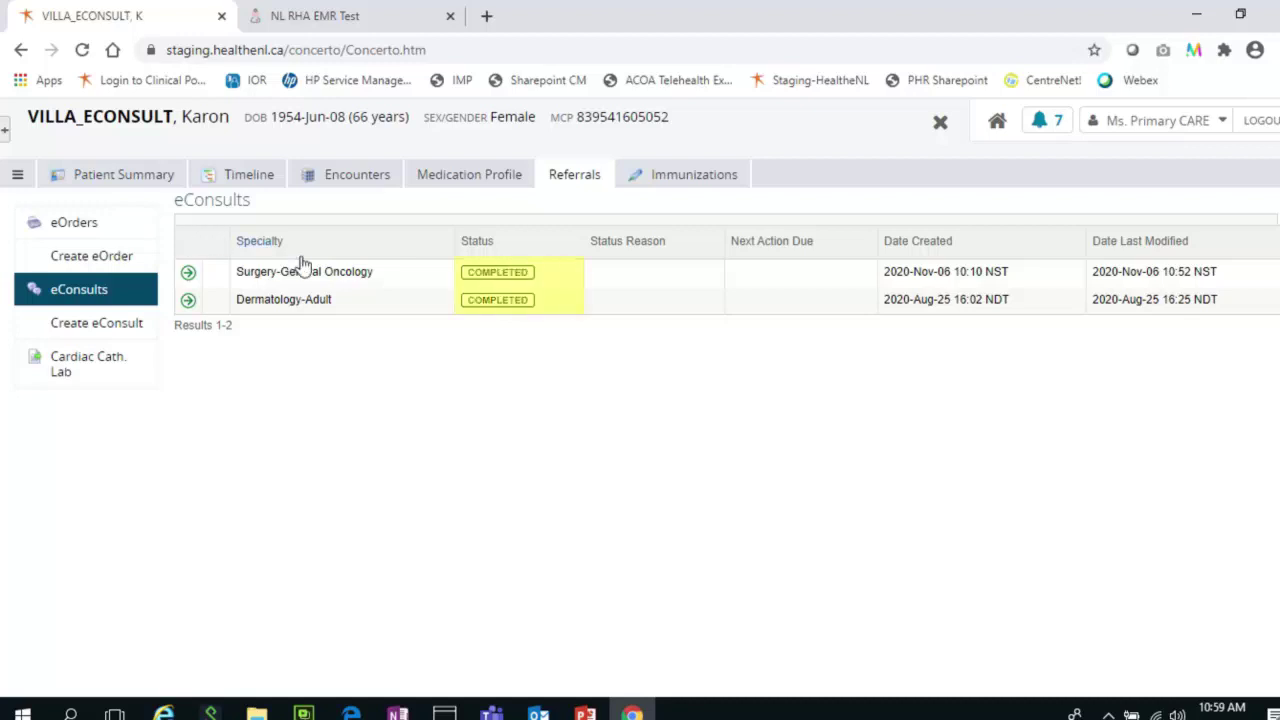
# - Open the Surgery-General Oncology row from the patient's eConsults list
pyautogui.click(390, 280)
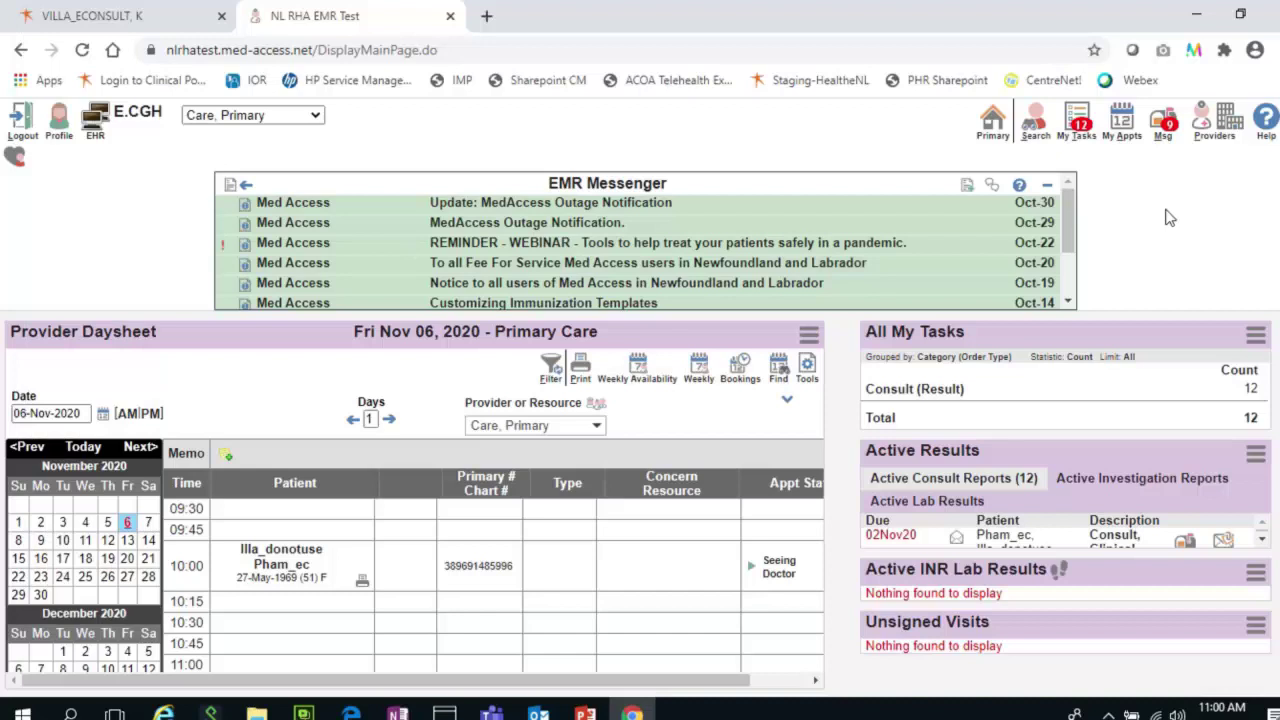
# - Open the first Surgery-General Oncology eConsult task from My Tasks
pyautogui.click(1078, 125)
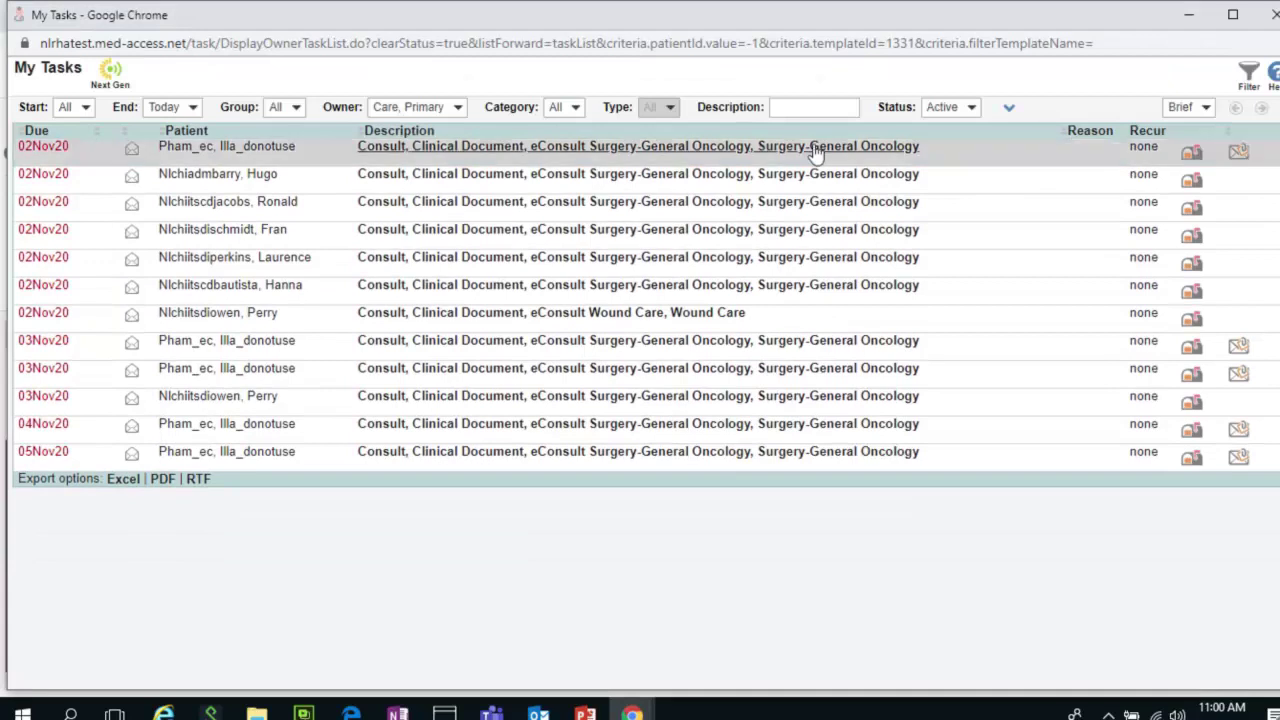
pyautogui.click(816, 146)
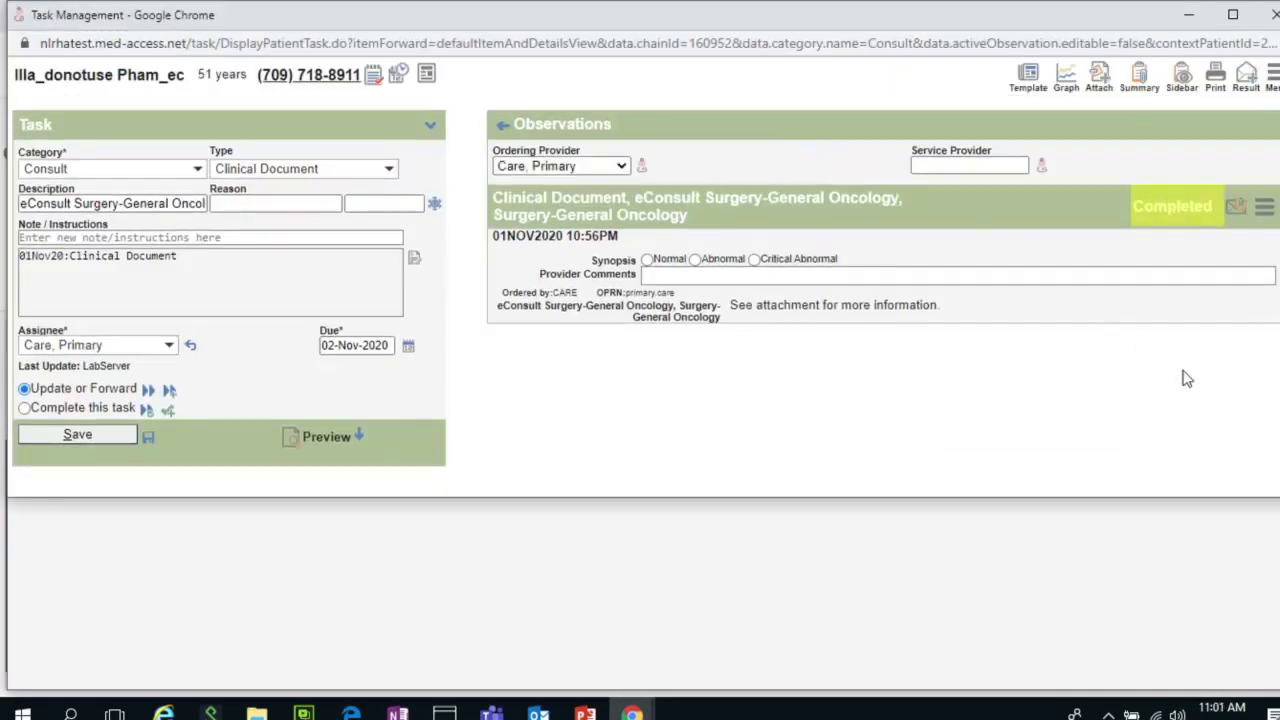
# - Open the completed oncology eConsult's PDF attachment and scroll through it
pyautogui.click(1237, 207)
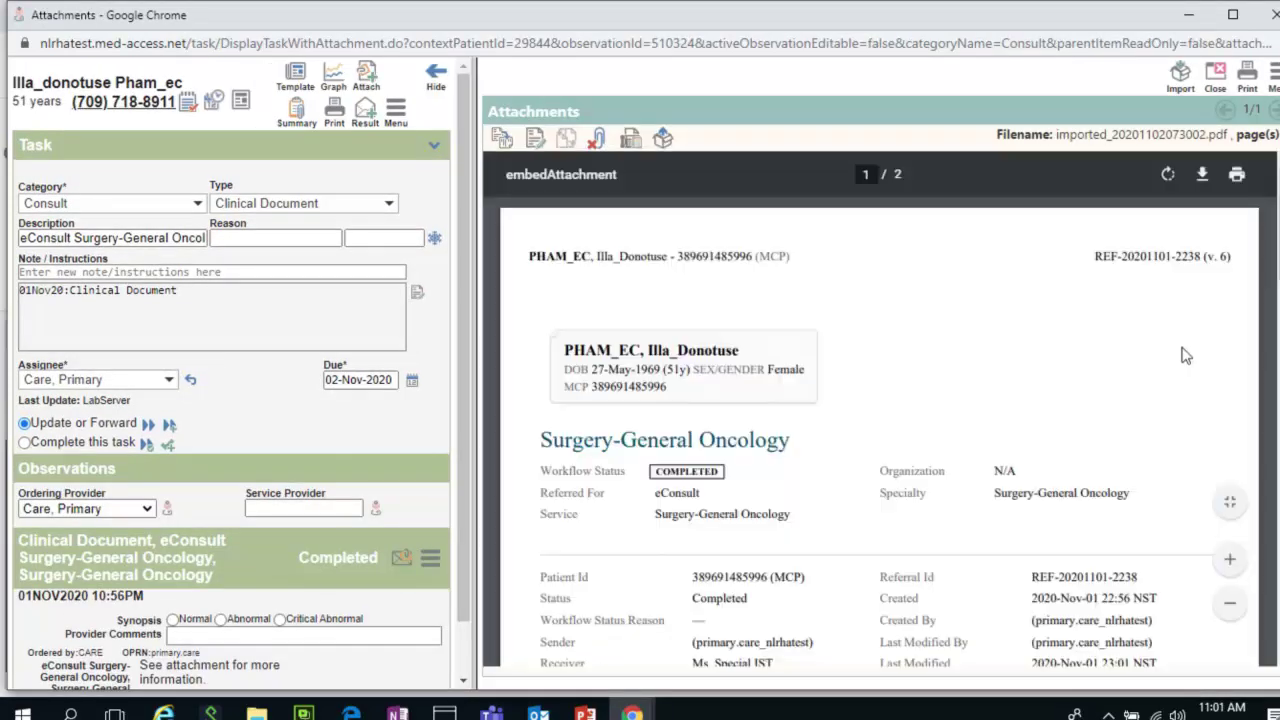
pyautogui.scroll(-3, 1185, 367)
pyautogui.scroll(-3, 1185, 367)
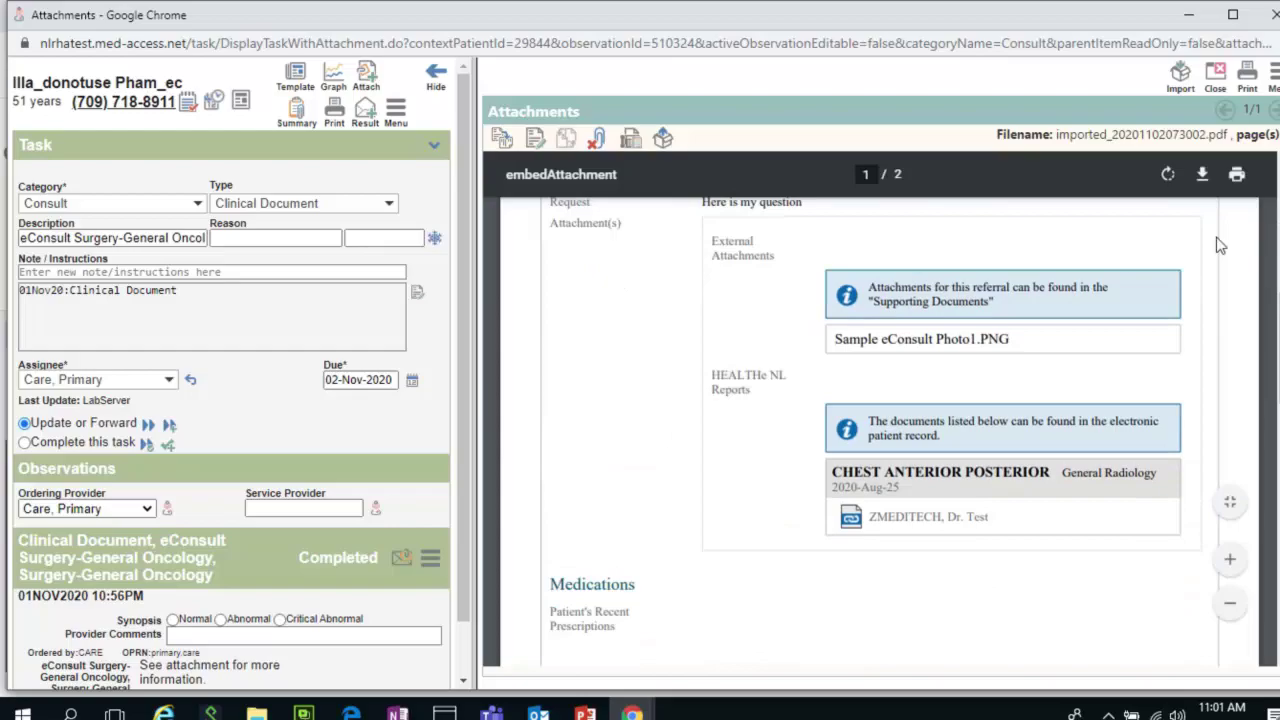